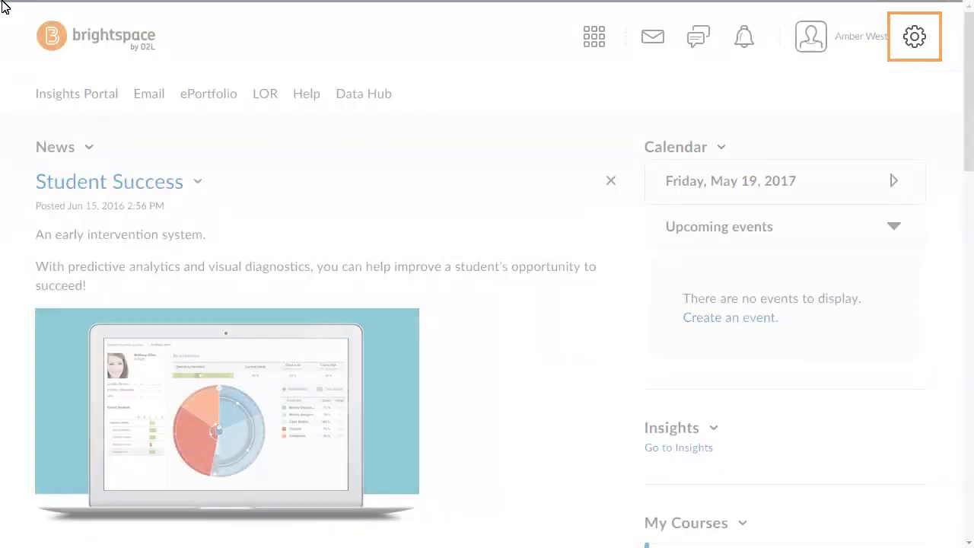
From Roles and Permissions, edit Domain Administrator's permissions and set the tool filter to Advanced Data Sets
left_click(915, 39)
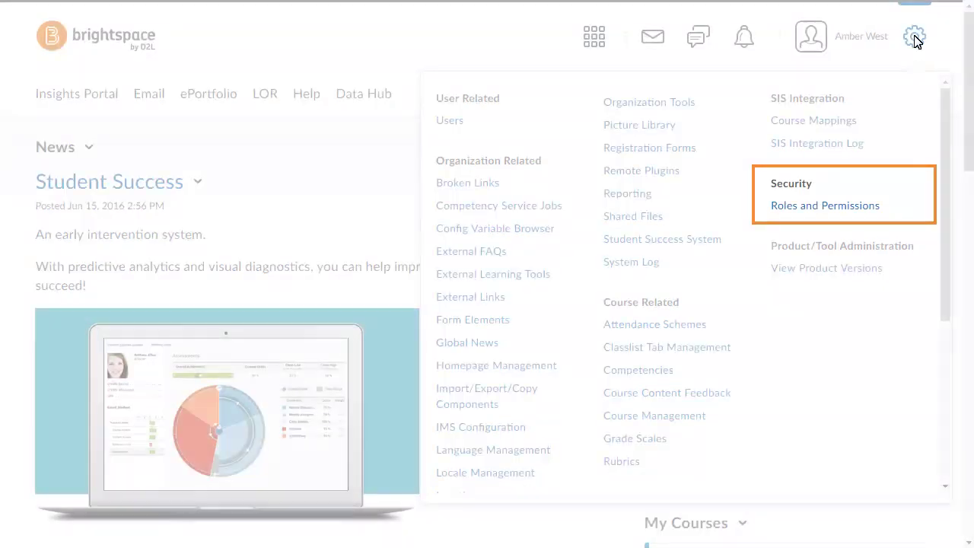
left_click(780, 205)
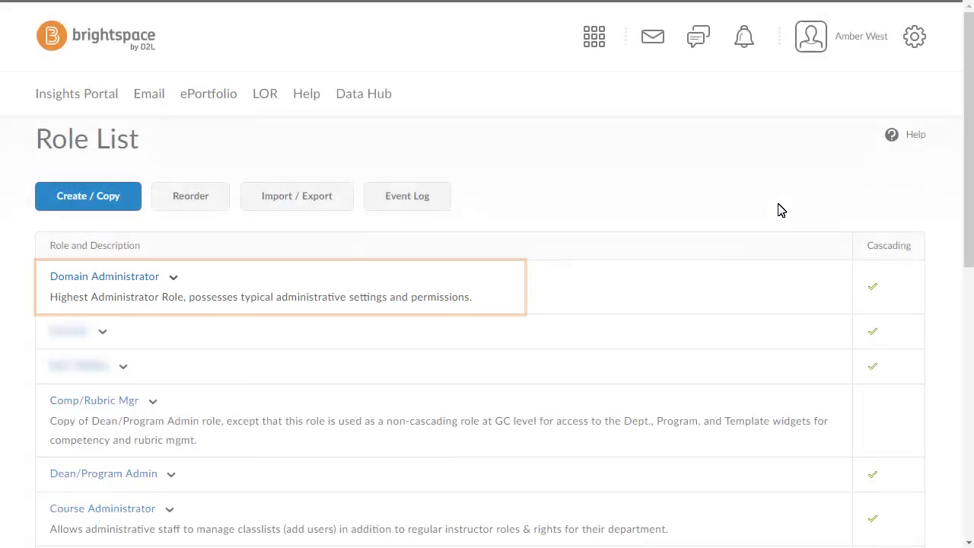
left_click(74, 278)
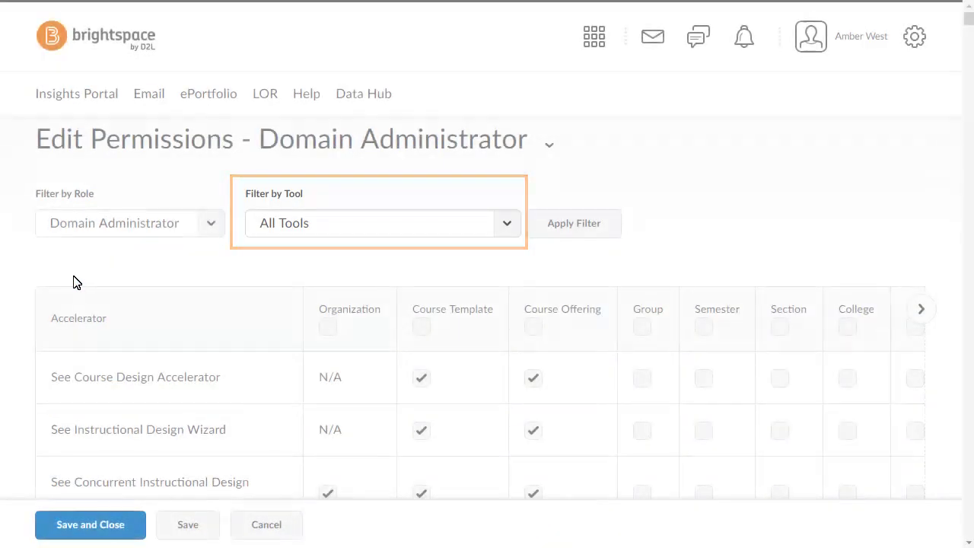
left_click(507, 228)
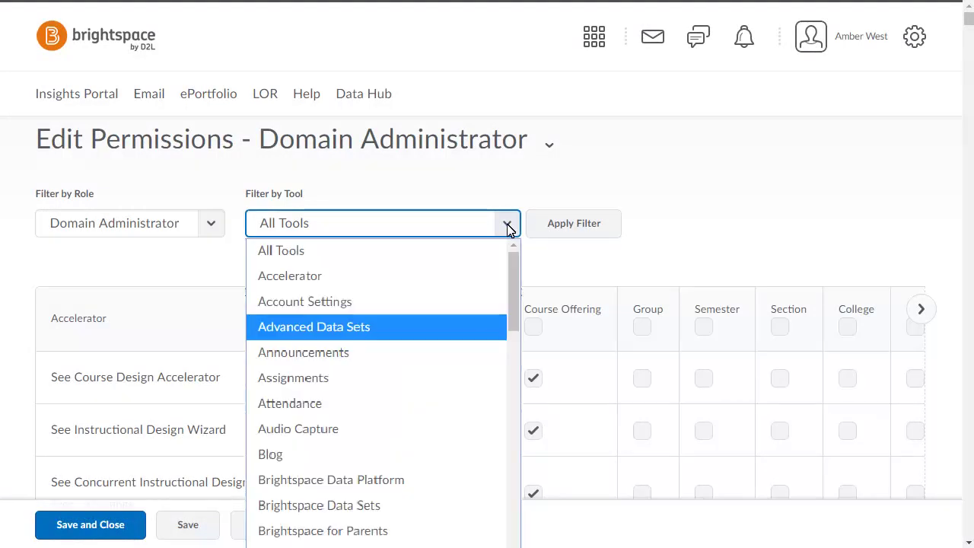
key("Return")
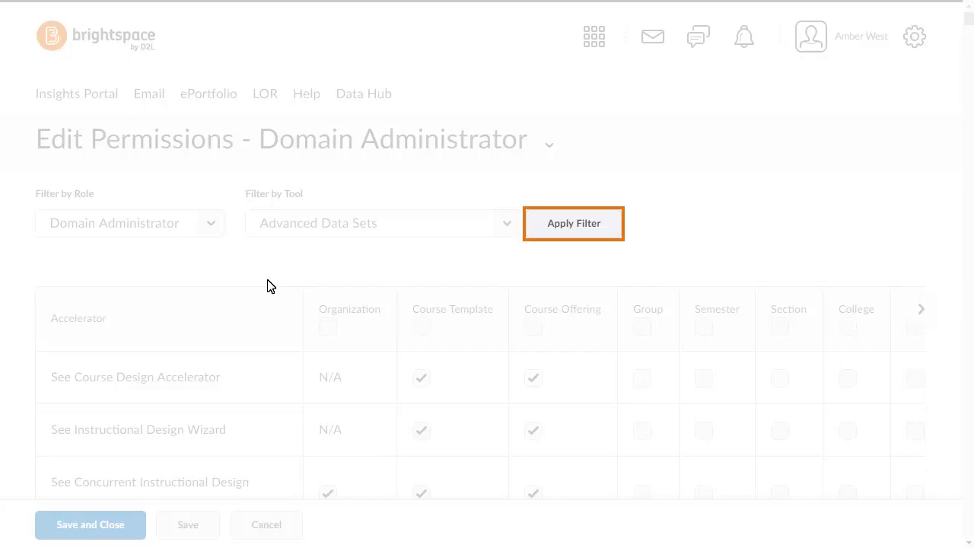
Apply the Advanced Data Sets filter, tick every permission in the Organization column, and save
left_click(554, 230)
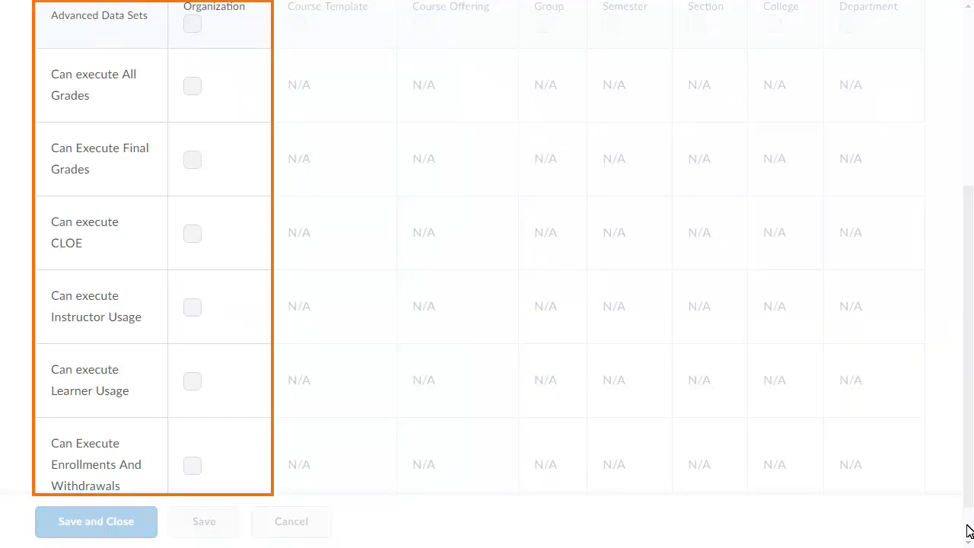
left_click(191, 24)
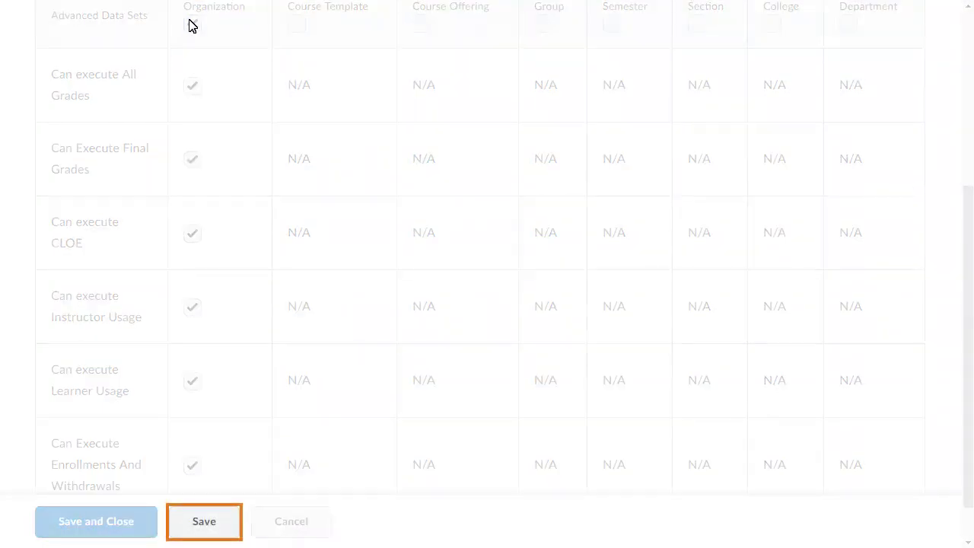
left_click(189, 522)
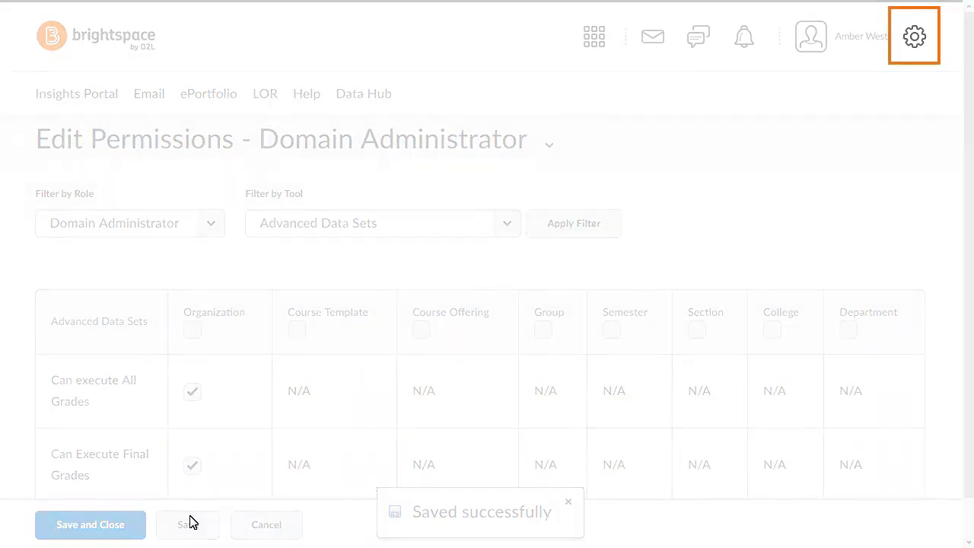
In the Config Variable Browser, open Tools > AdvancedDataSets > ProgramOrgUnitTypeId
left_click(914, 37)
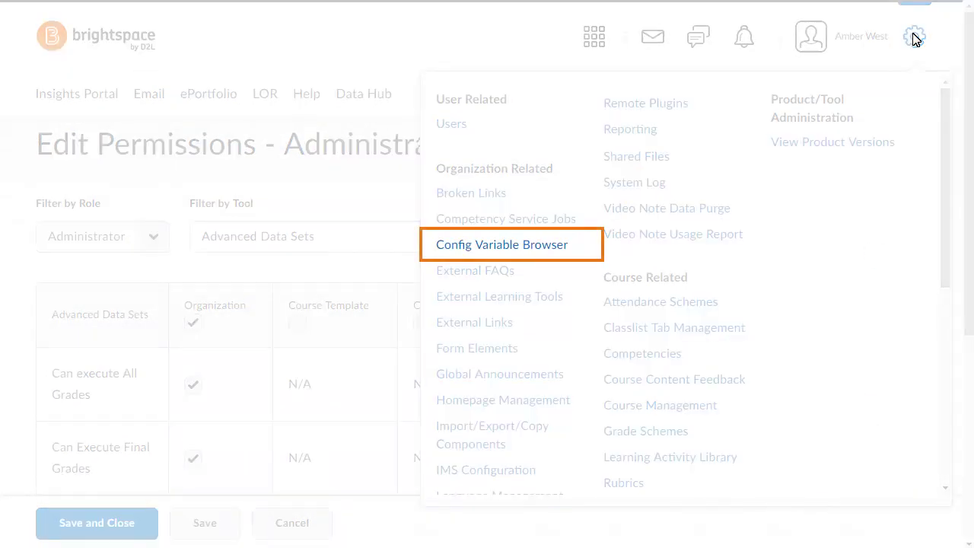
left_click(443, 245)
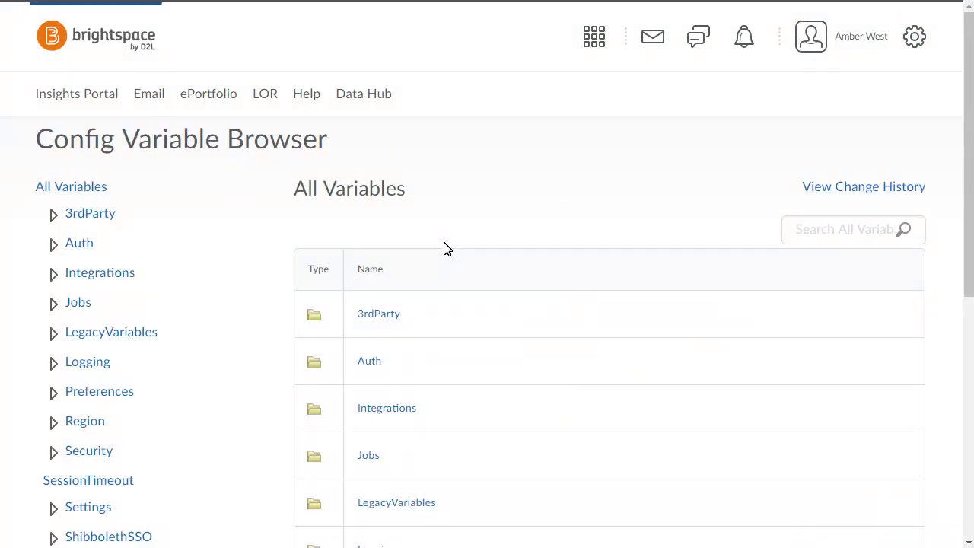
left_click(968, 453)
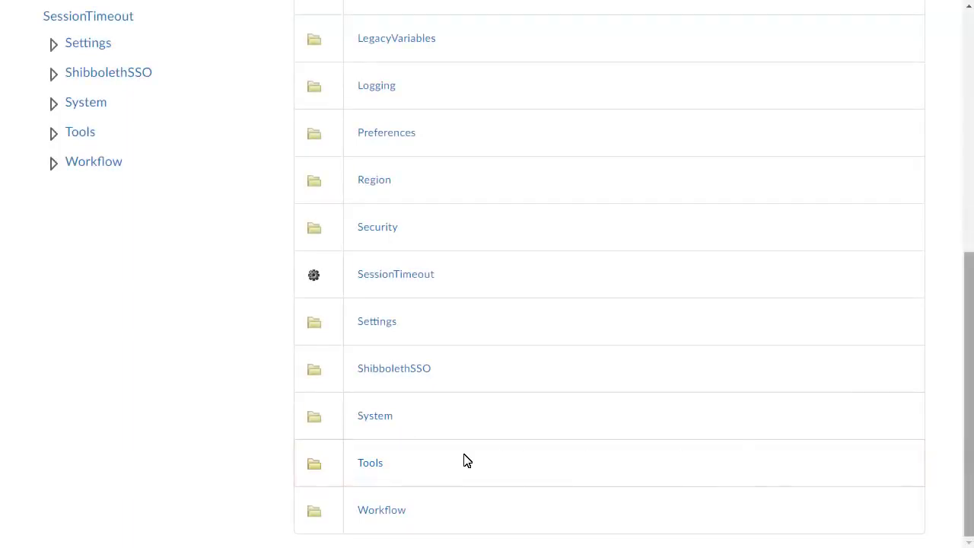
left_click(370, 464)
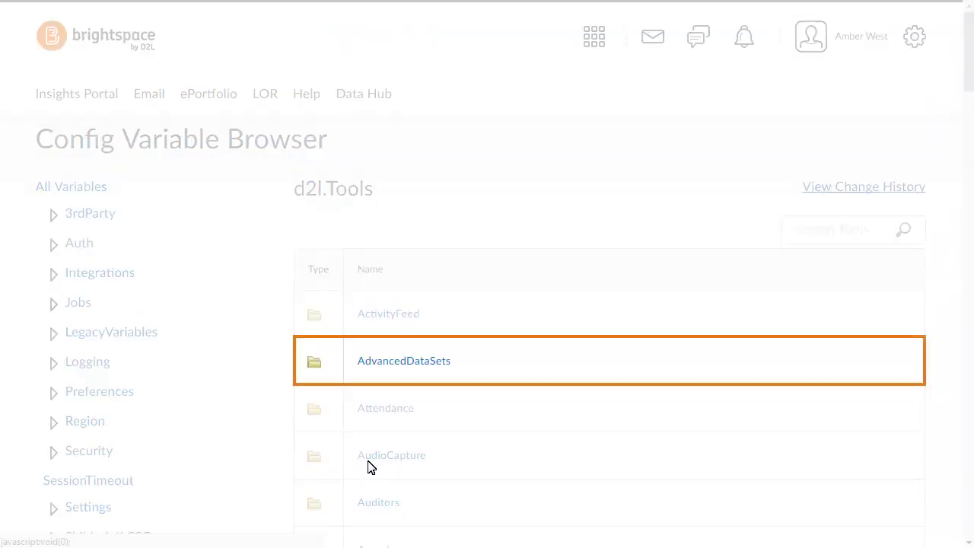
left_click(365, 364)
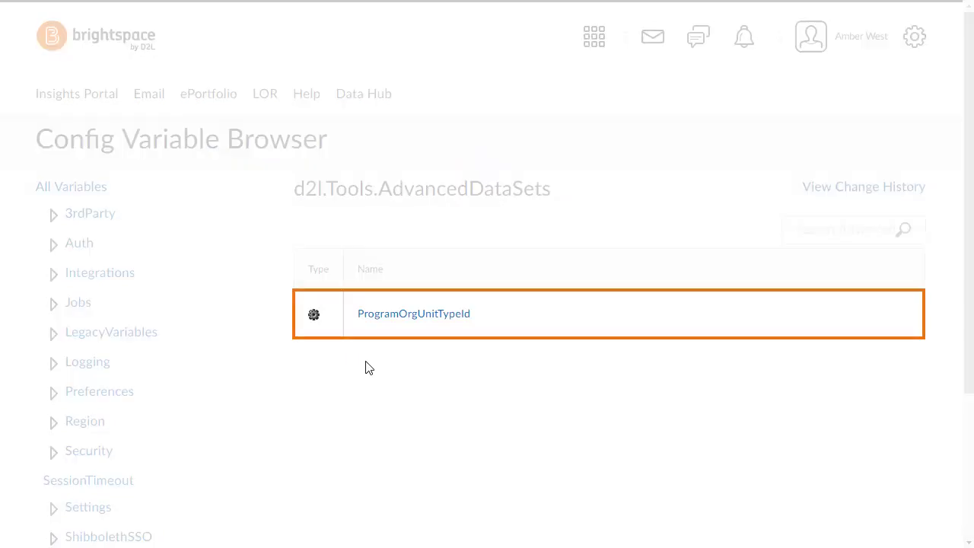
left_click(368, 313)
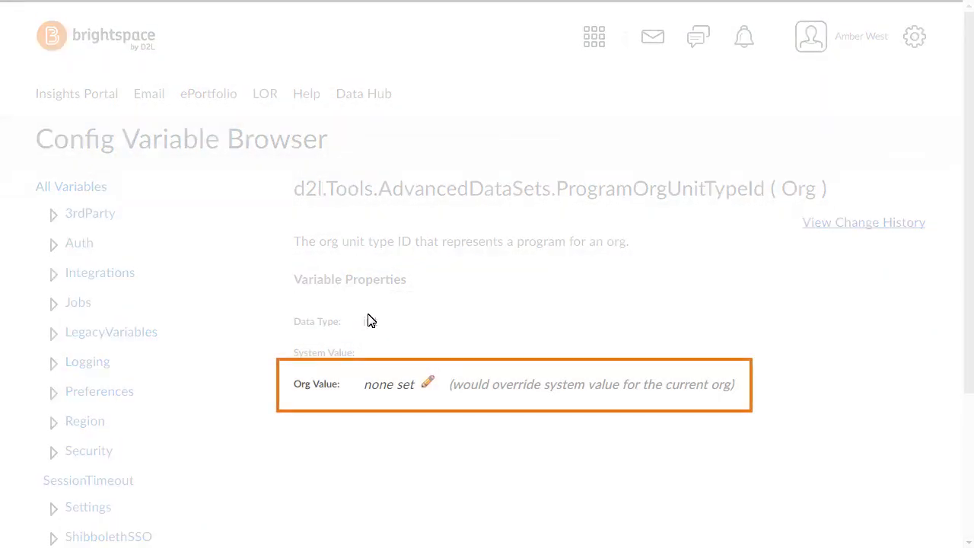
Change ProgramOrgUnitTypeId's Org Value to 120 and save it
left_click(429, 385)
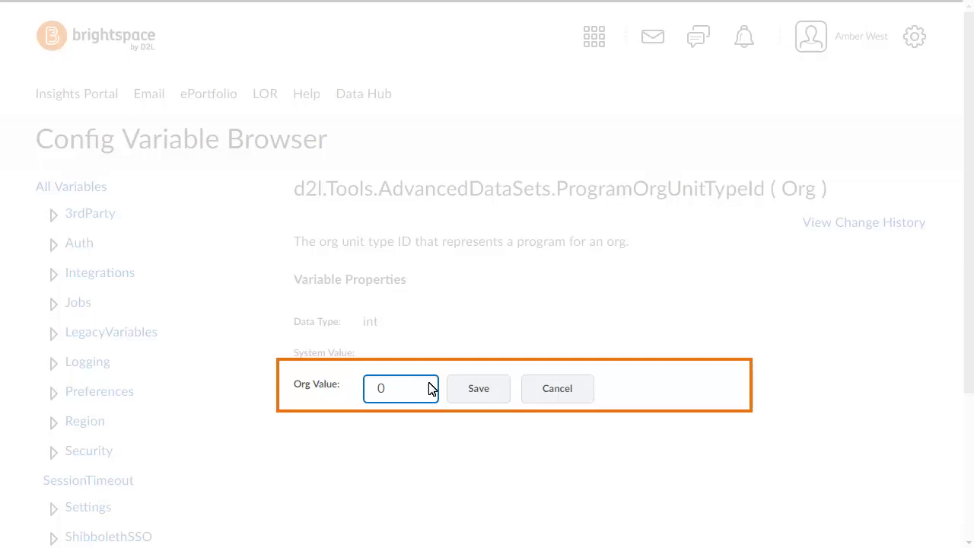
left_click(383, 387)
type("2")
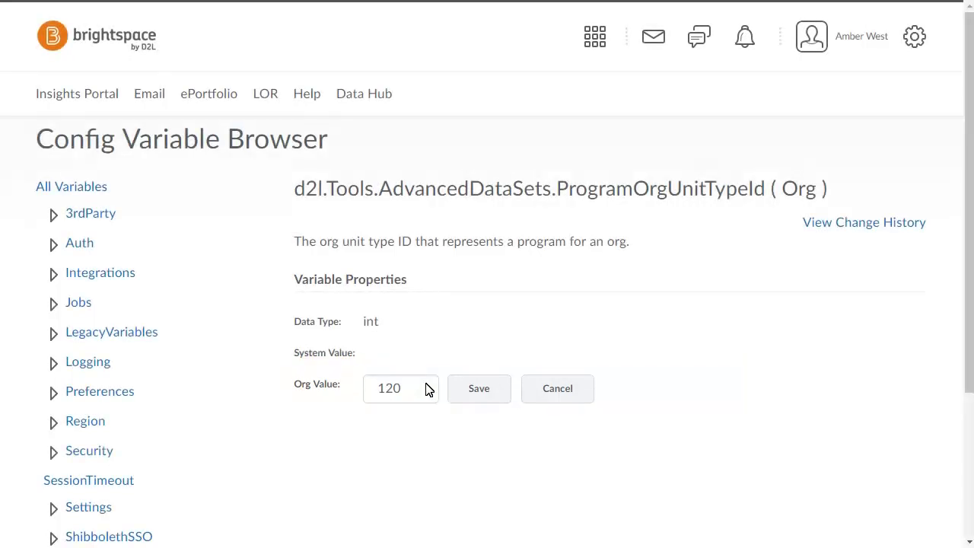
left_click(473, 391)
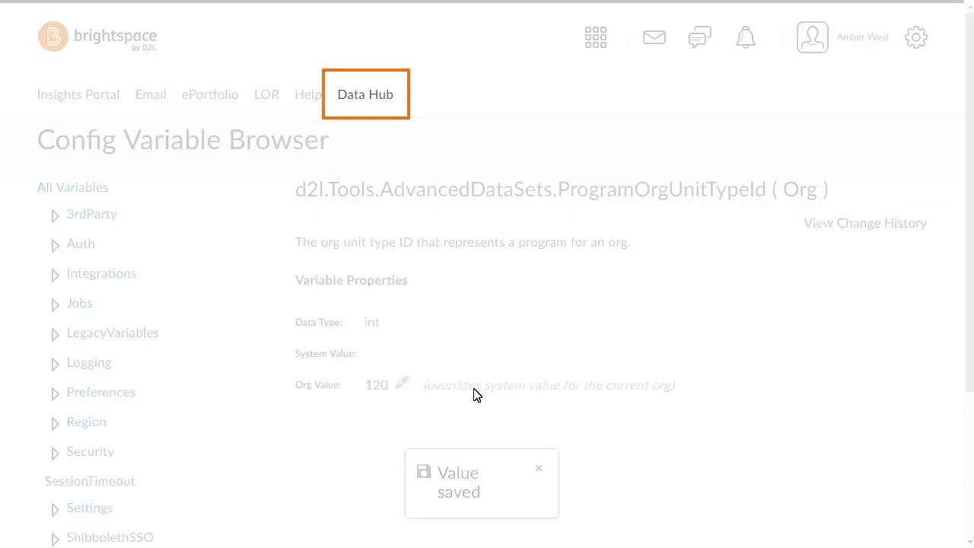
Open the CLOE dataset in Data Hub and enter Org Unit ID 9981
left_click(343, 98)
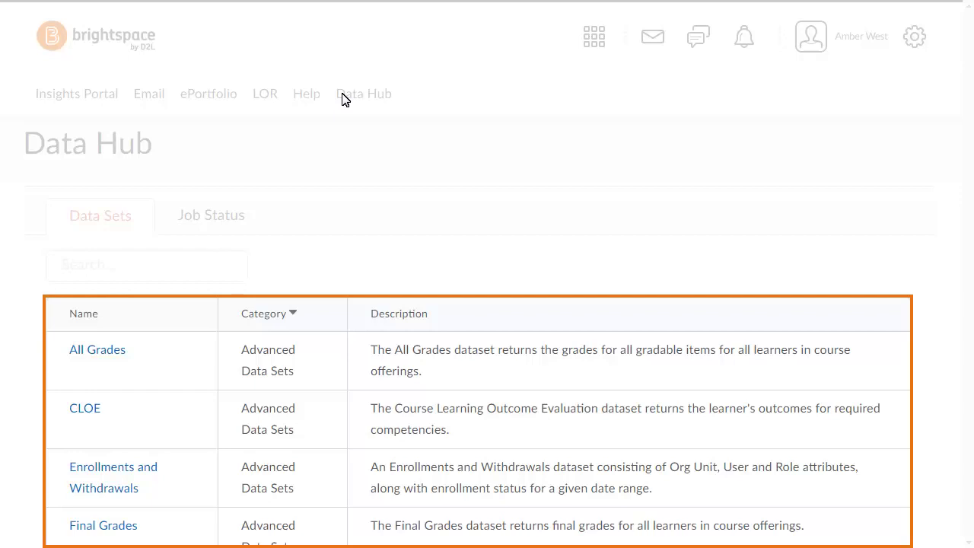
left_click(81, 408)
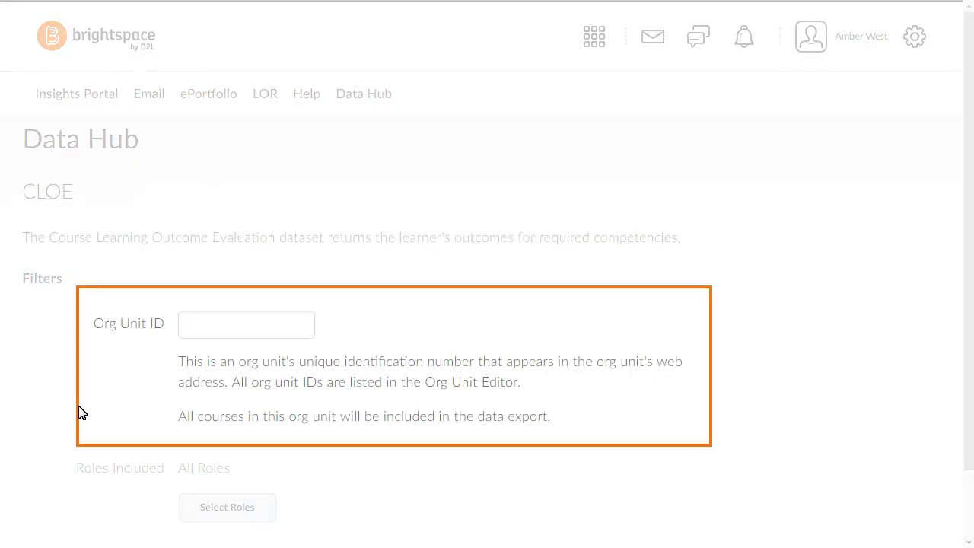
left_click(190, 329)
type("9981")
left_click(969, 523)
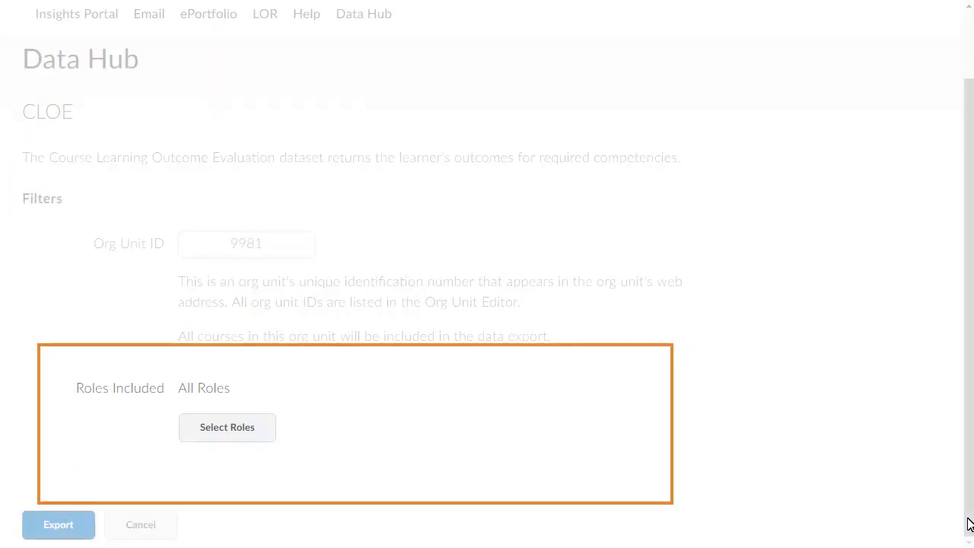
Exclude the Comp/Rubric Mgr, Guest and D2LMonitor roles from the export and confirm the selection
left_click(210, 430)
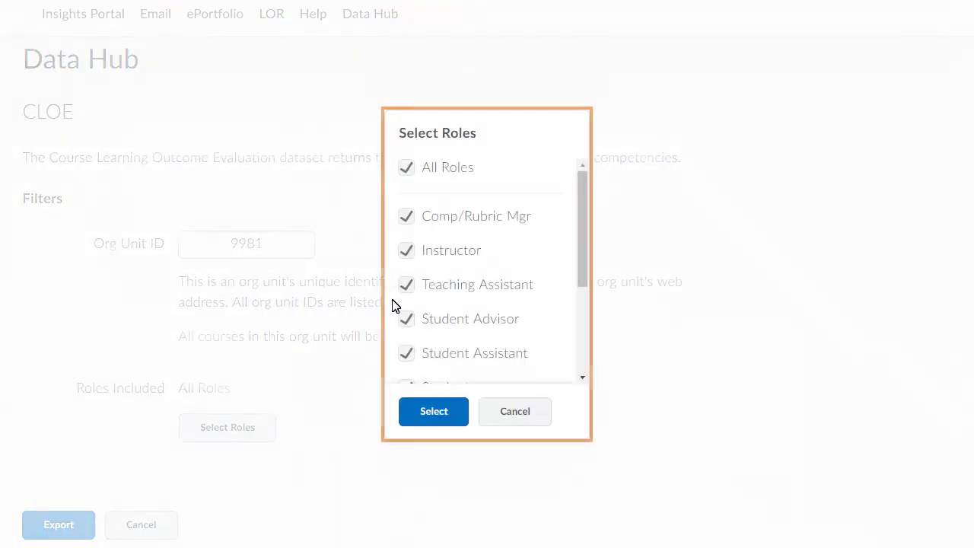
left_click(406, 216)
left_click(581, 341)
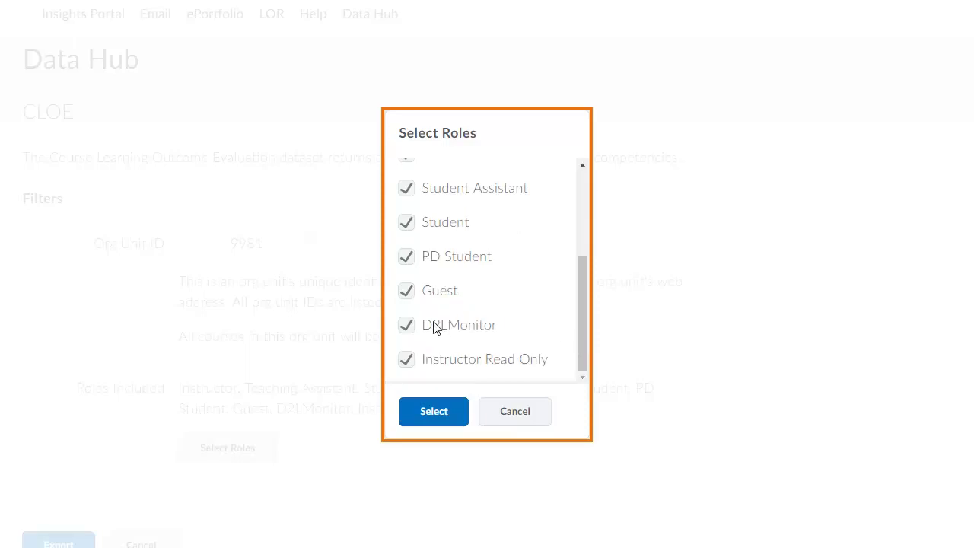
left_click(406, 294)
left_click(424, 412)
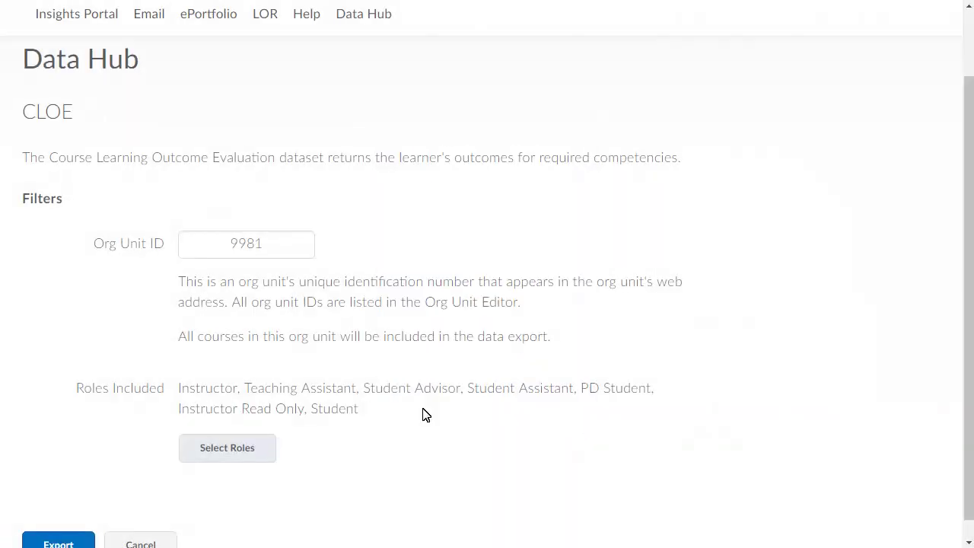
scroll(968, 534, "down", 1)
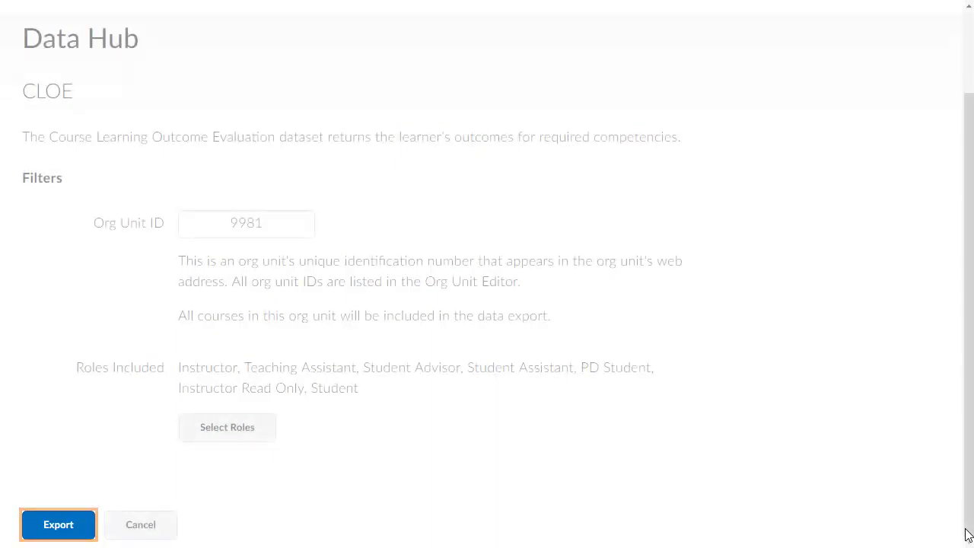
Start the CLOE export and wait until its job status reads Complete
left_click(56, 531)
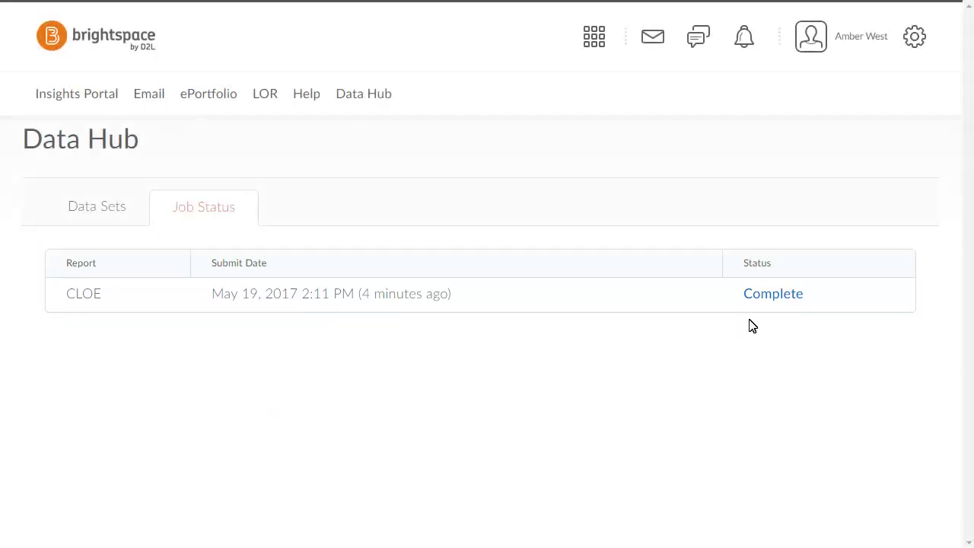
Download the completed CLOE zip, extract it, and open 0-CLOE-05-19-2017T14-11-39.csv in Excel
left_click(758, 297)
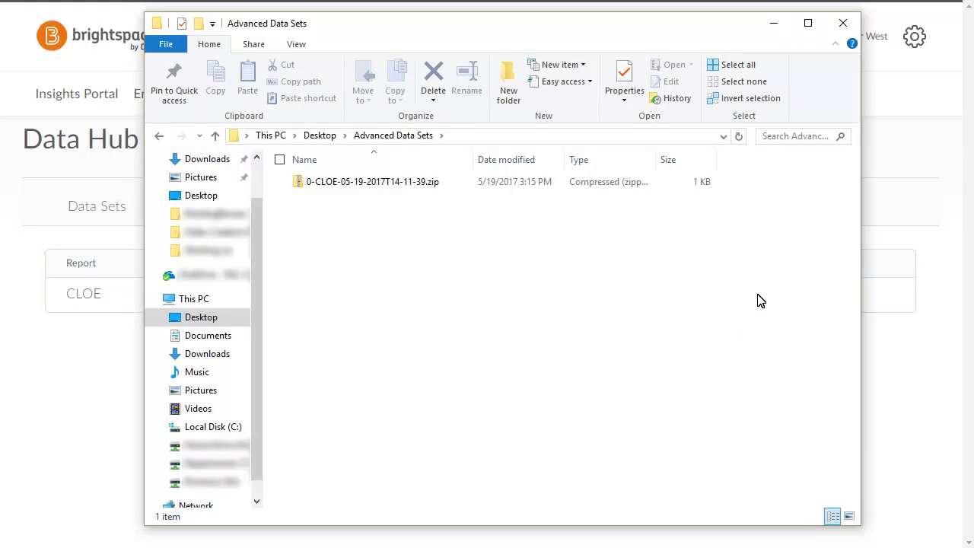
right_click(318, 187)
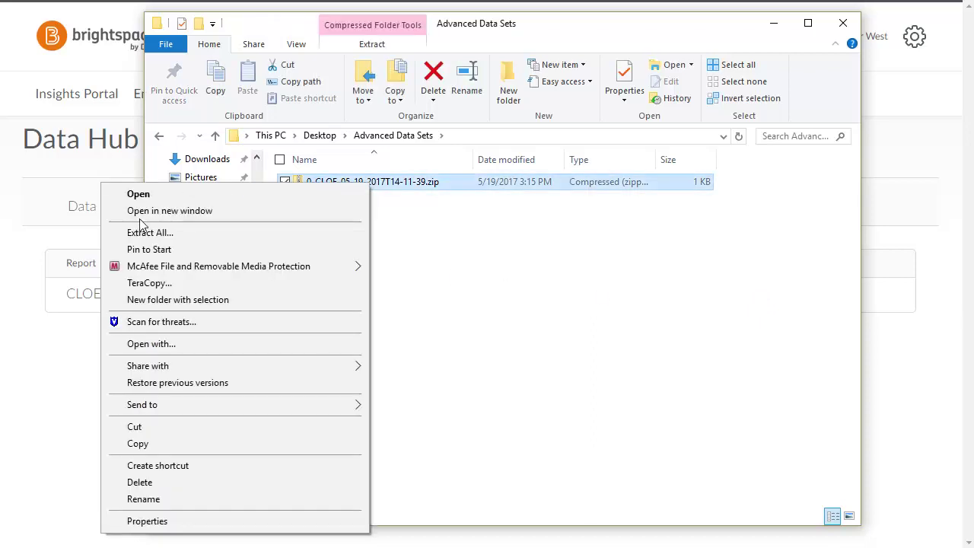
double_click(320, 182)
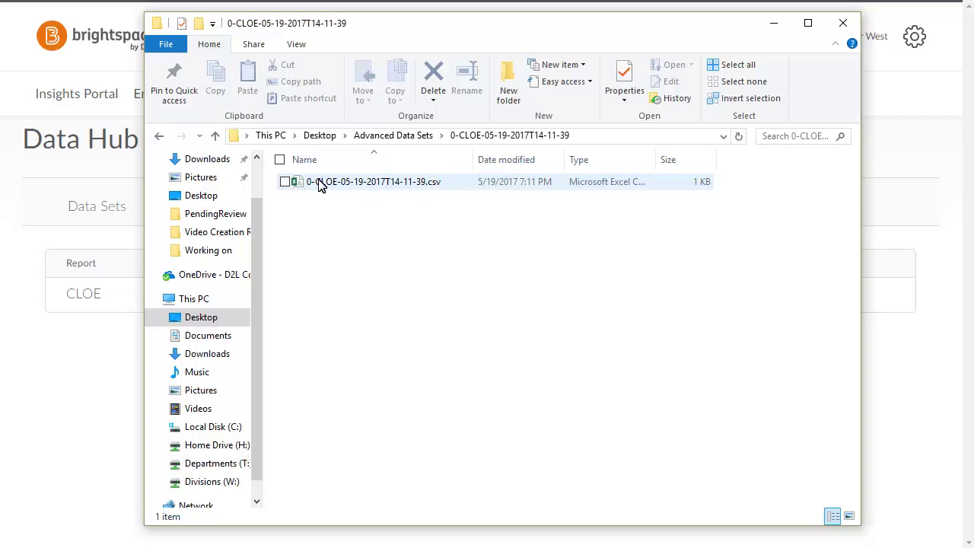
double_click(320, 183)
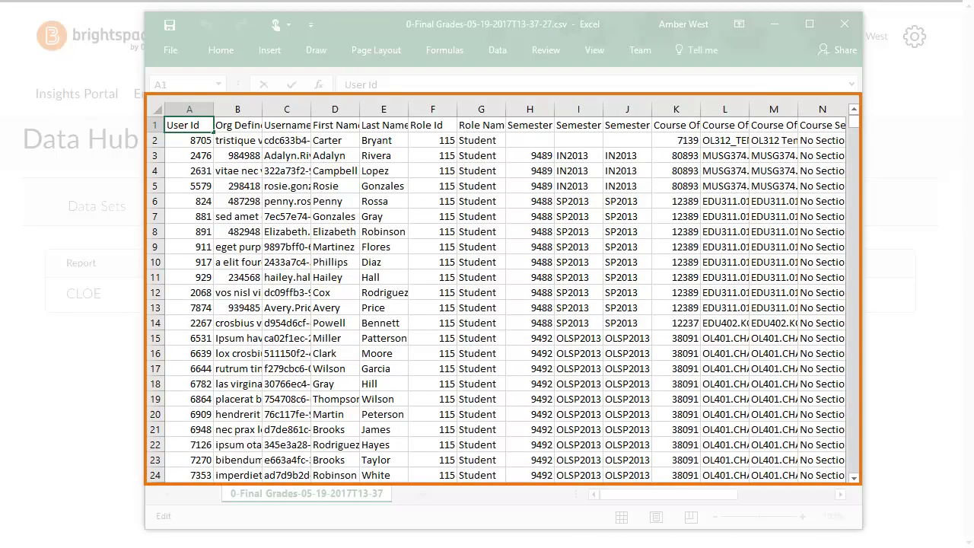